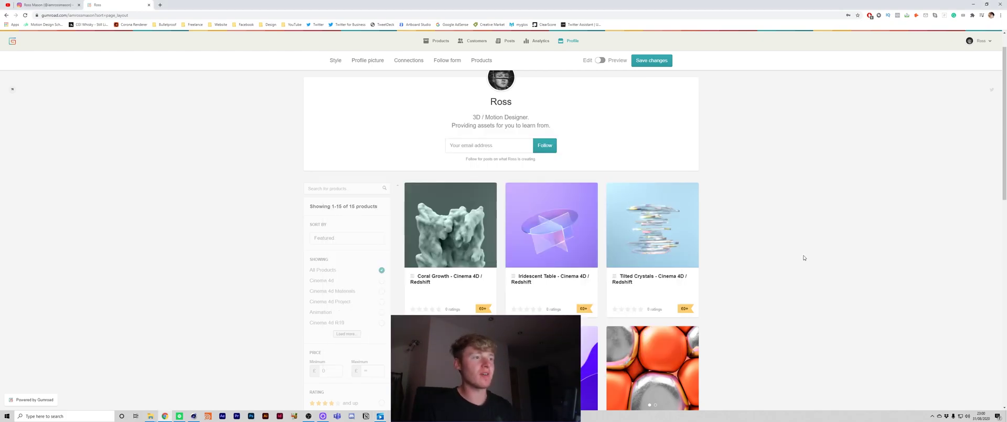
Step: Look through the free project files on the Gumroad profile and pause the Instagram post announcing them
scroll(823, 254, "down", 1)
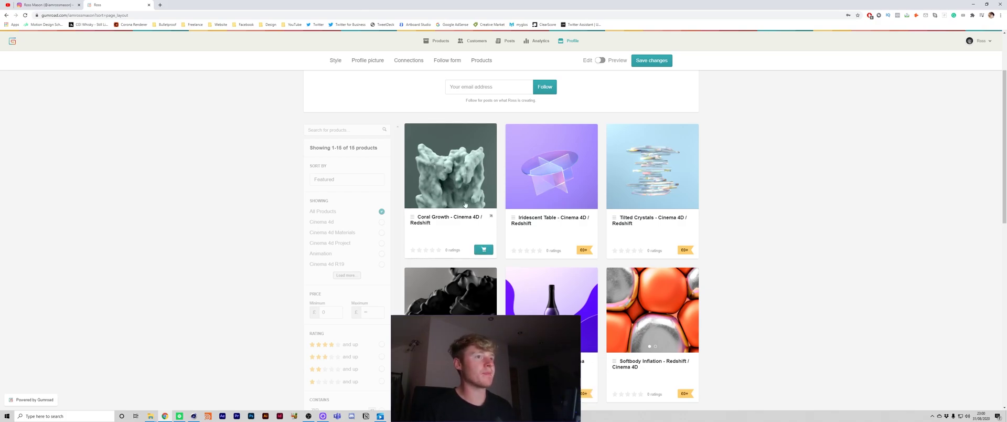
scroll(459, 195, "down", 1)
scroll(482, 230, "up", 2)
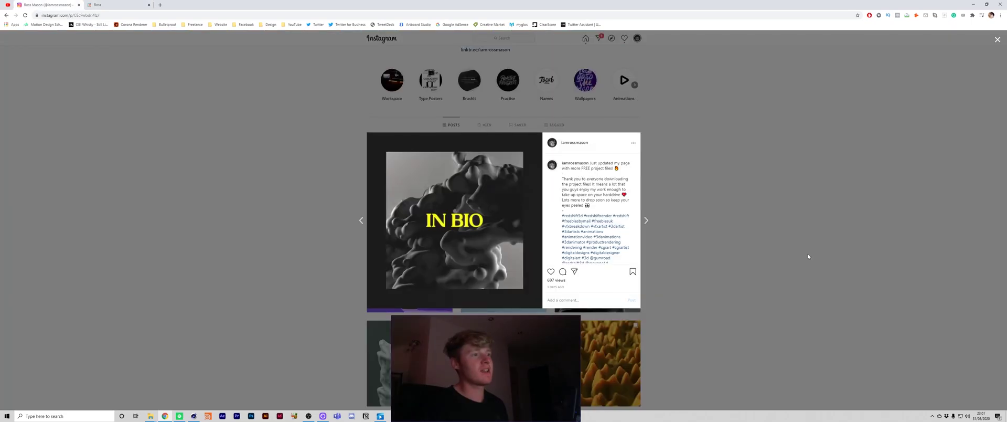
left_click(481, 239)
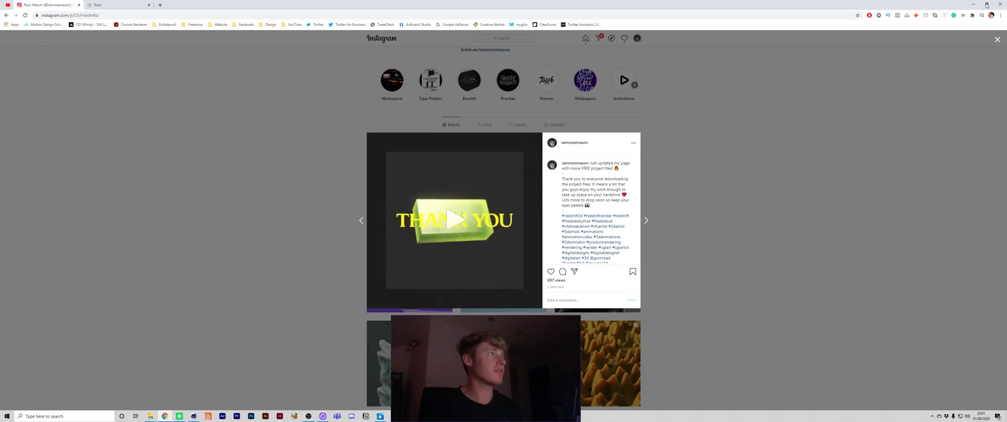
Step: Clear the windows covering the Cinema 4D scene and delete the thank-you annotation tag from the light target object
left_click(973, 4)
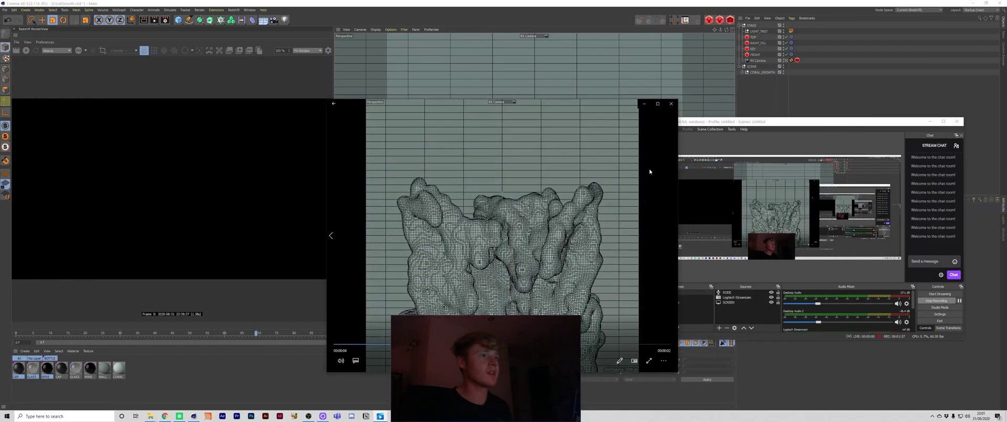
left_click(936, 122)
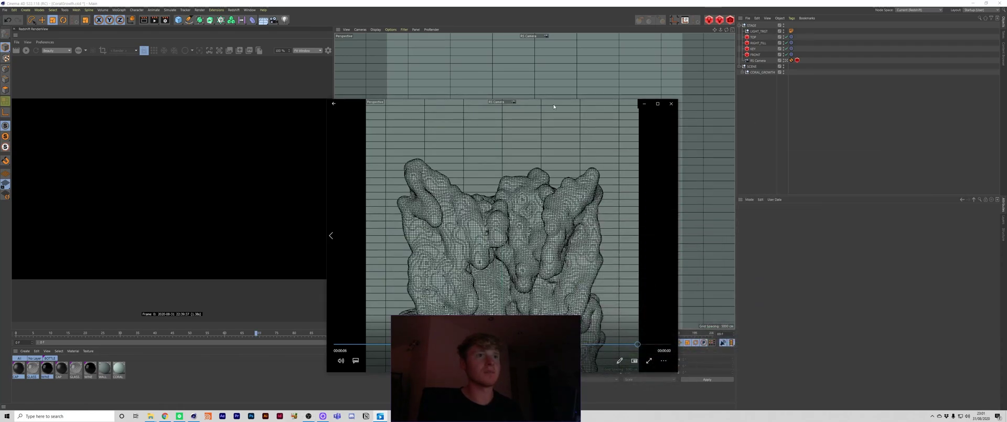
left_click(671, 104)
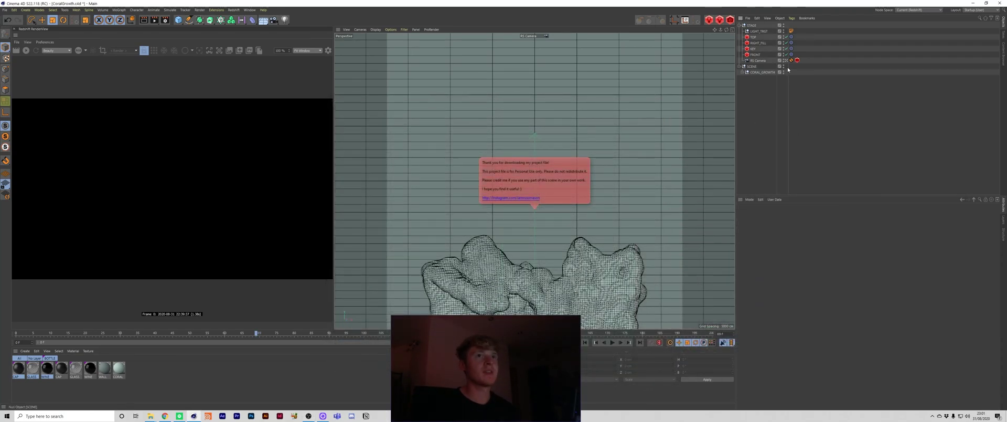
left_click(791, 31)
key("Delete")
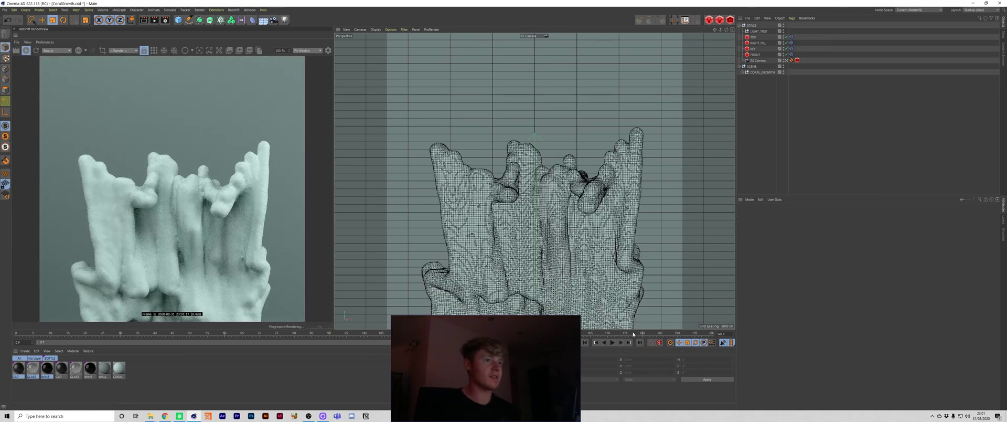
Step: Stop the live Redshift render and play the coral growth animation in the viewport
left_click(26, 50)
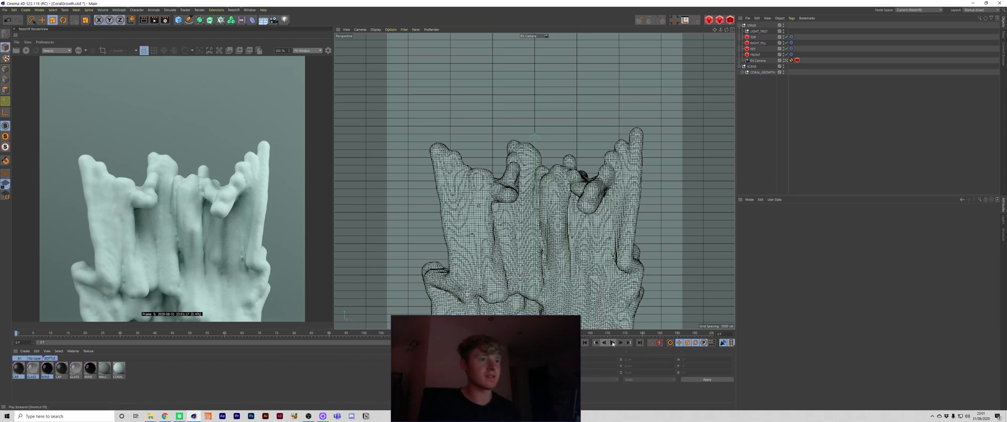
left_click(612, 342)
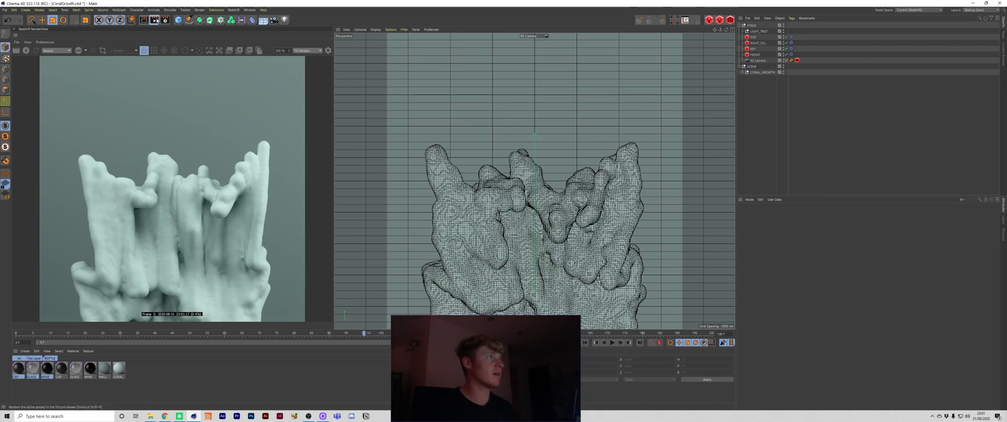
left_click(155, 19)
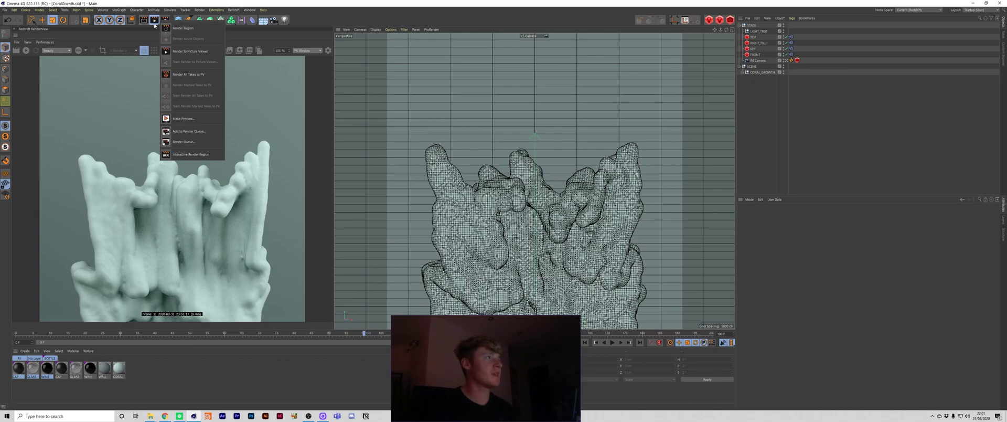
left_click(184, 118)
left_click_drag(181, 78, 365, 147)
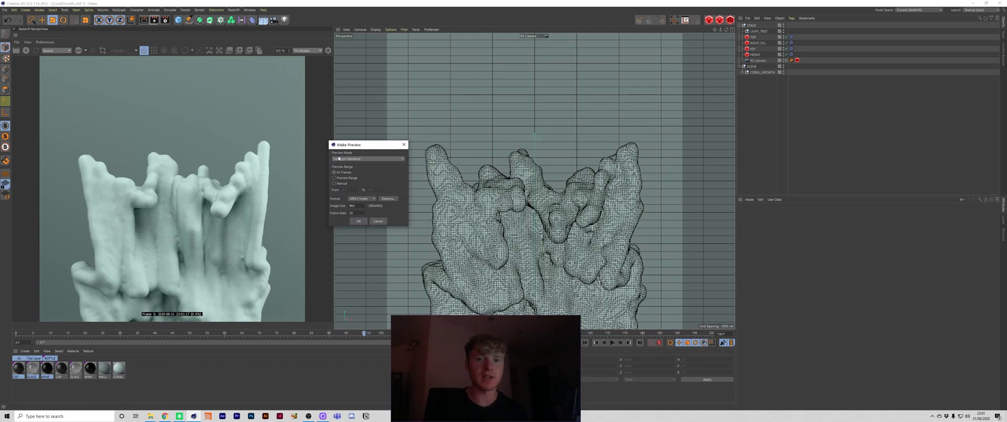
left_click(342, 158)
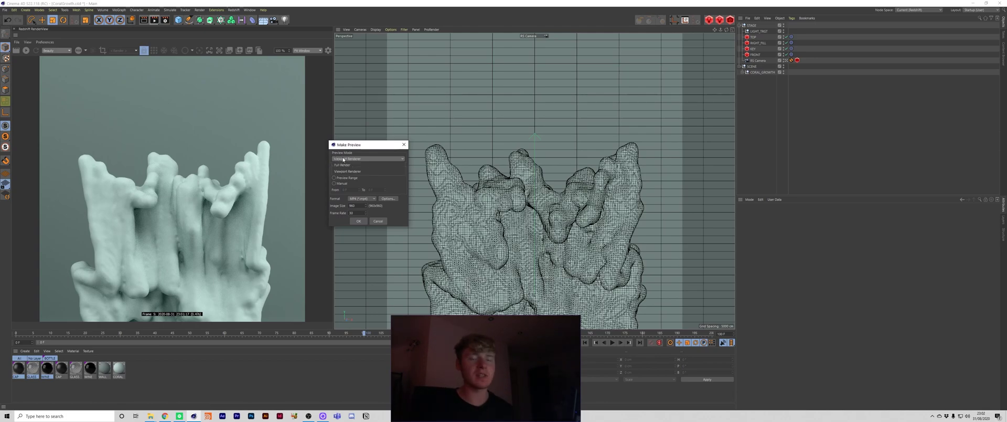
left_click(343, 159)
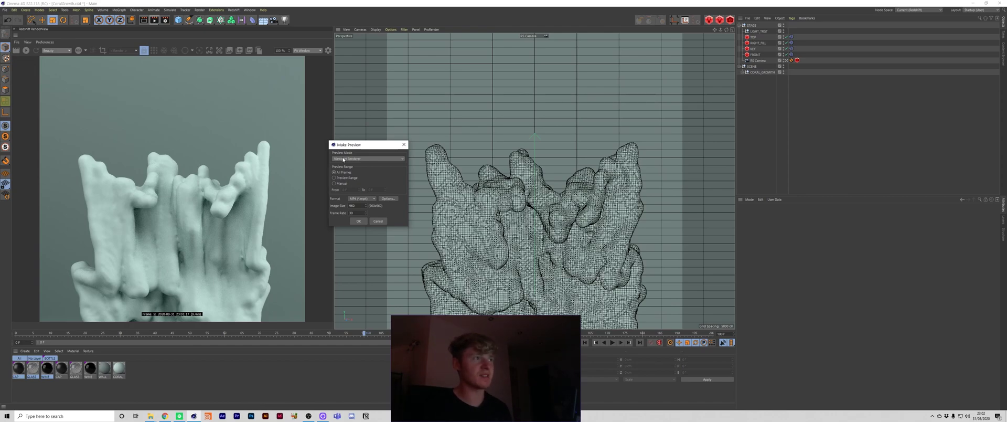
left_click(343, 158)
left_click(342, 170)
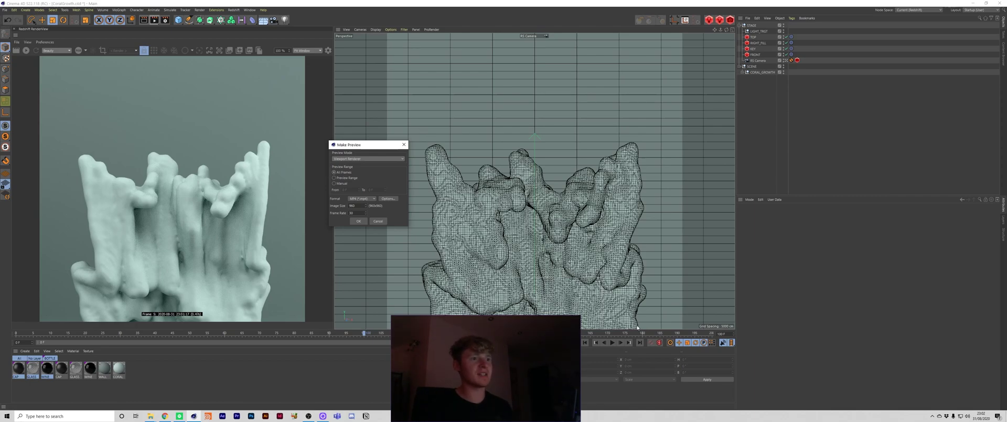
left_click(404, 144)
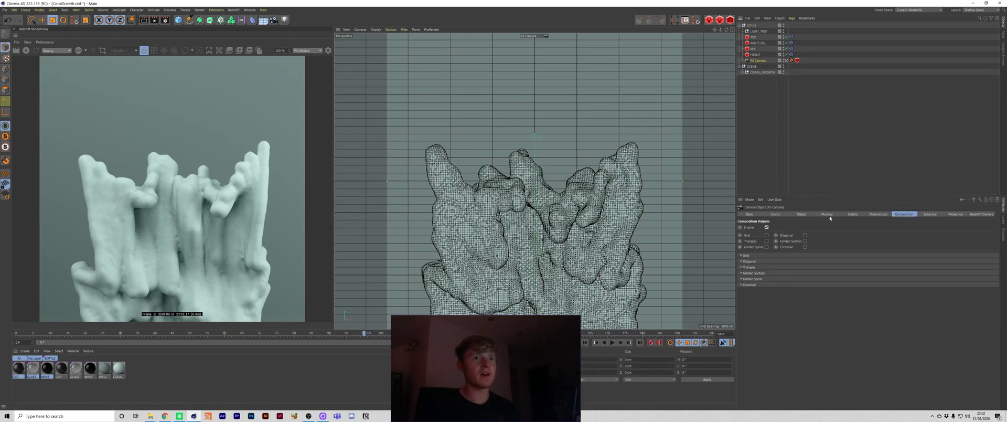
Step: Try the Grid composition helper on the RS Camera
left_click(766, 235)
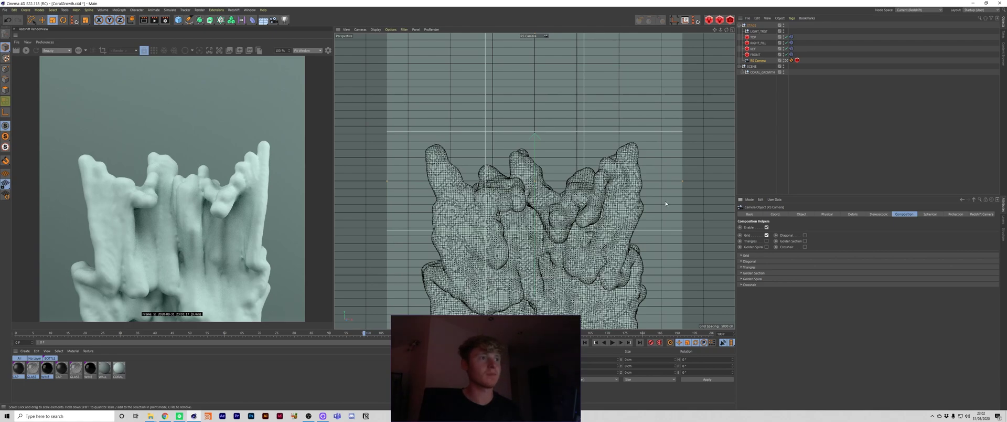
left_click(766, 235)
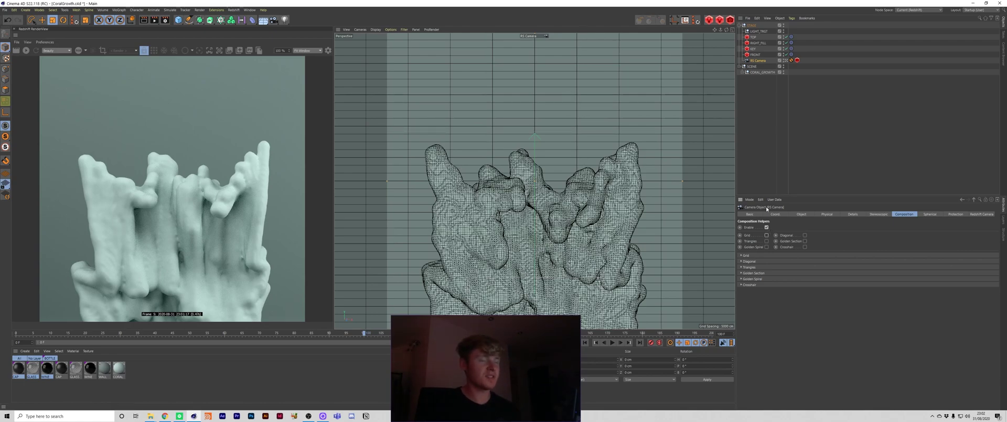
left_click(692, 146)
Step: Turn off the display of materials in the perspective viewport
left_click(391, 29)
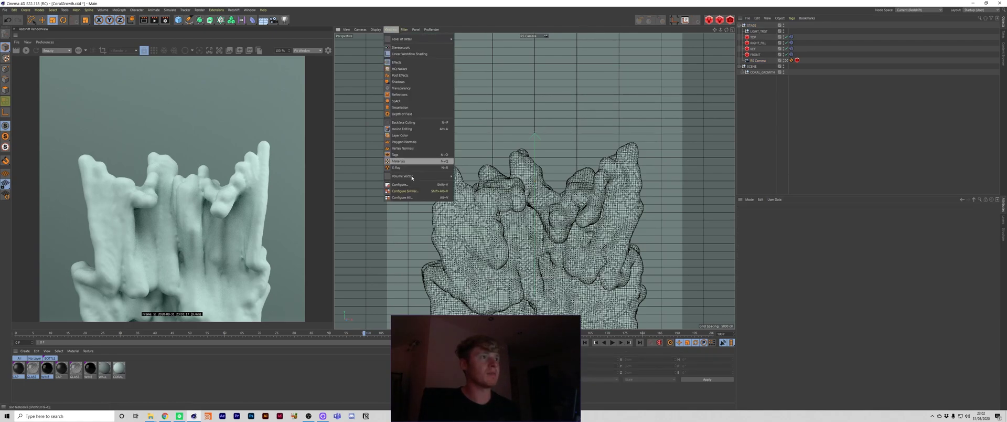
left_click(399, 161)
Step: Compare several viewport shading modes and settle on the flat grey shading with wireframe lines
left_click(362, 30)
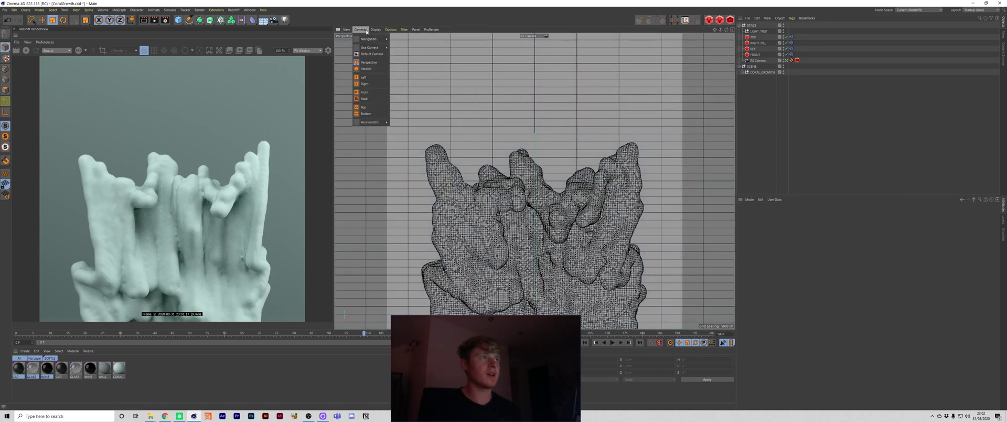
mouse_move(374, 30)
left_click(381, 46)
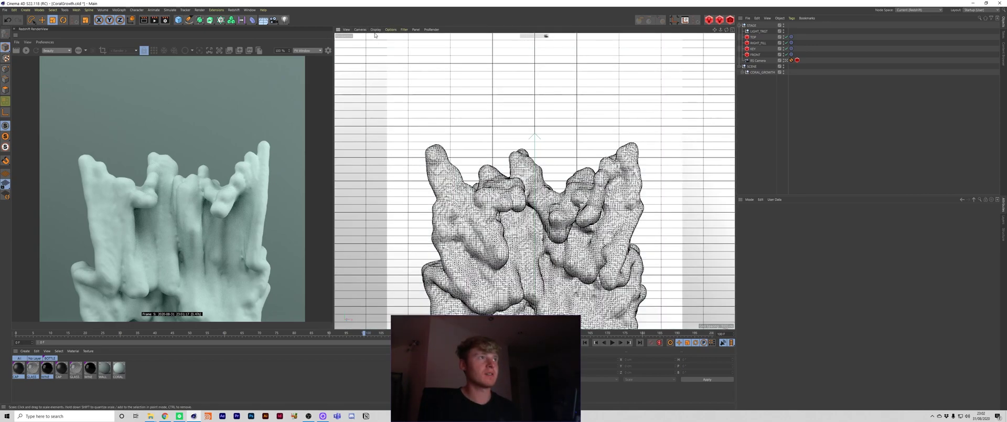
left_click(375, 30)
left_click(383, 58)
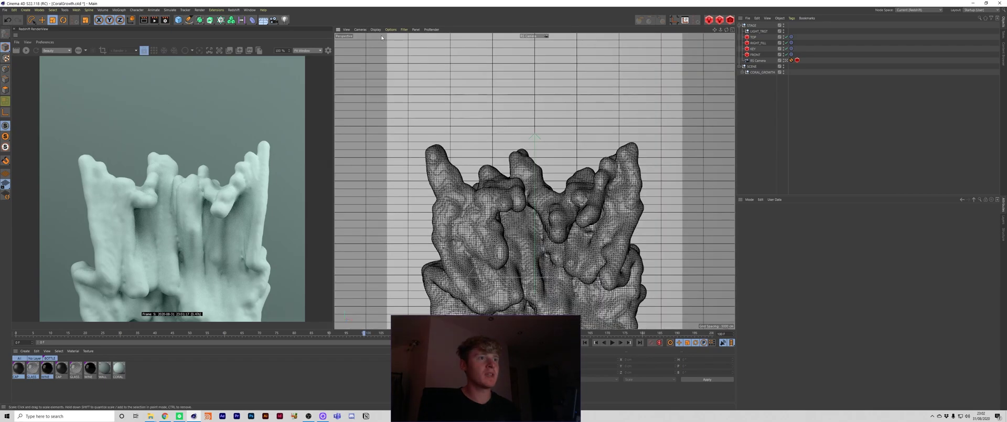
left_click(376, 29)
left_click(387, 64)
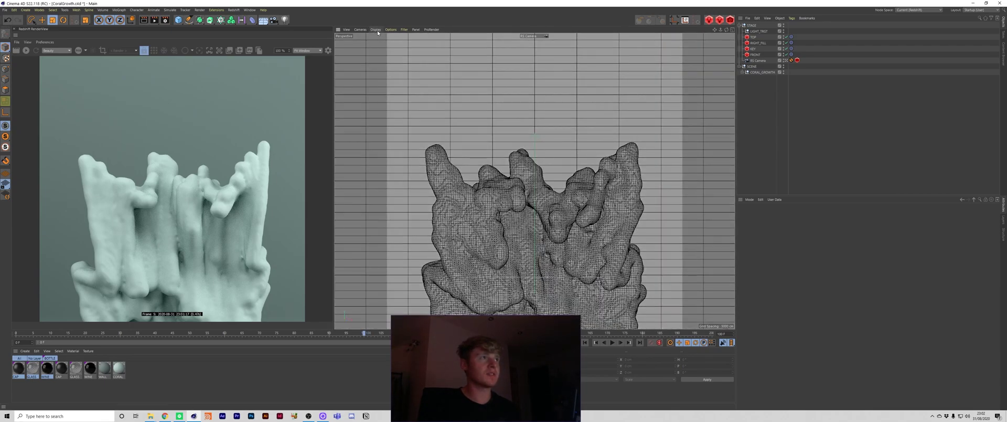
left_click(376, 30)
left_click(376, 45)
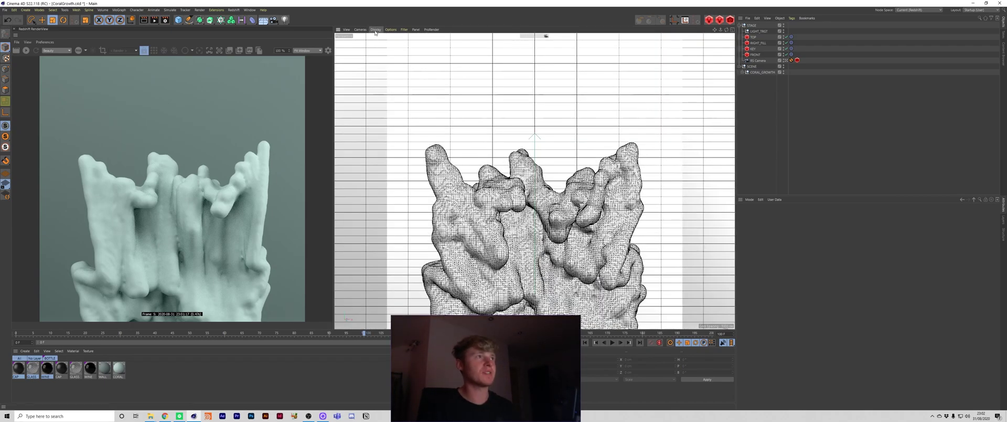
left_click(376, 29)
left_click(382, 70)
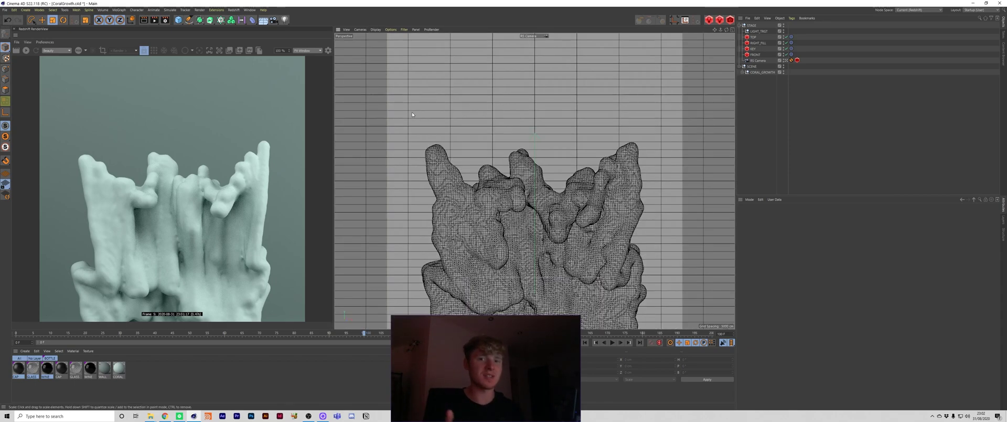
Step: Make an MP4 preview of all frames with the Viewport Renderer, checking the format options, image size and frame rate before starting it
left_click_drag(154, 20, 183, 120)
left_click_drag(198, 86, 407, 72)
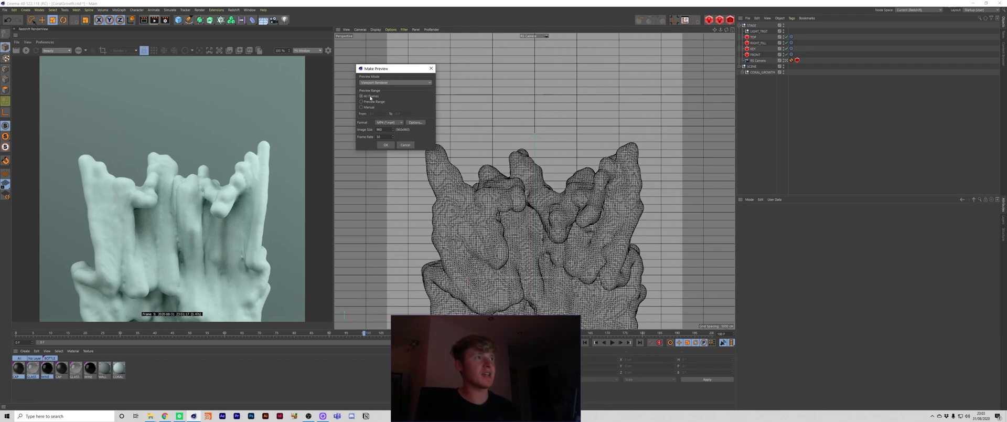
left_click(389, 123)
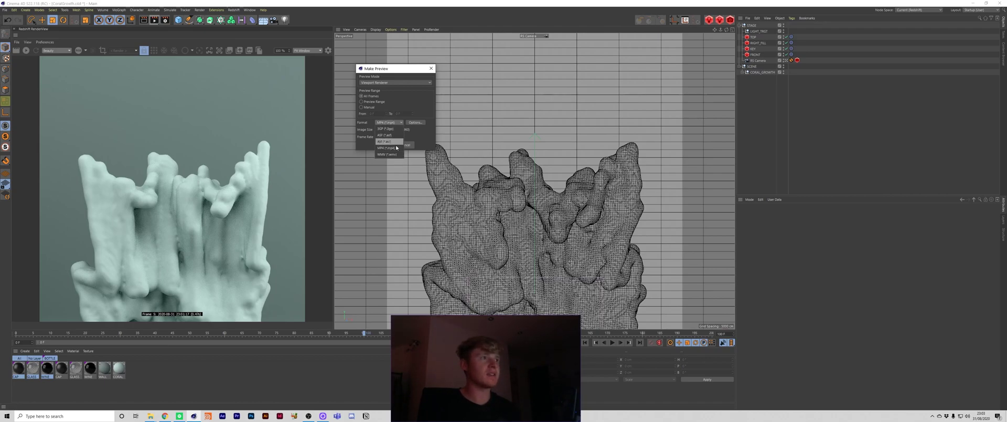
left_click(417, 136)
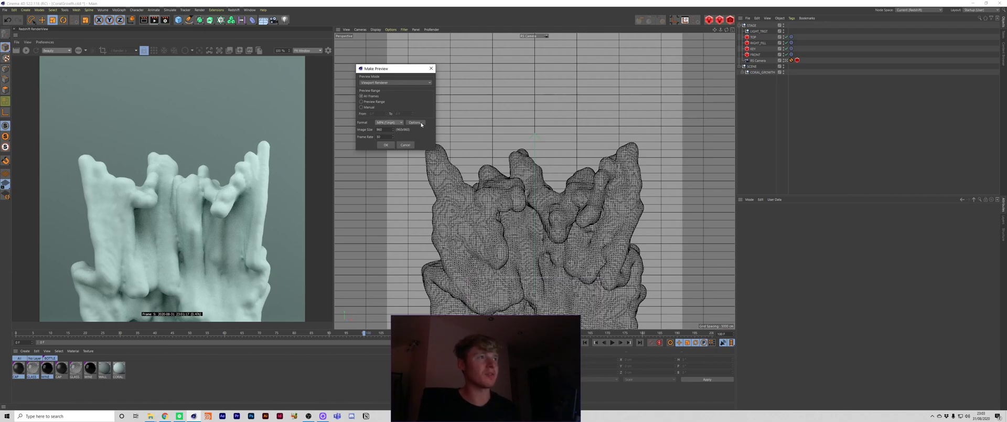
left_click(416, 123)
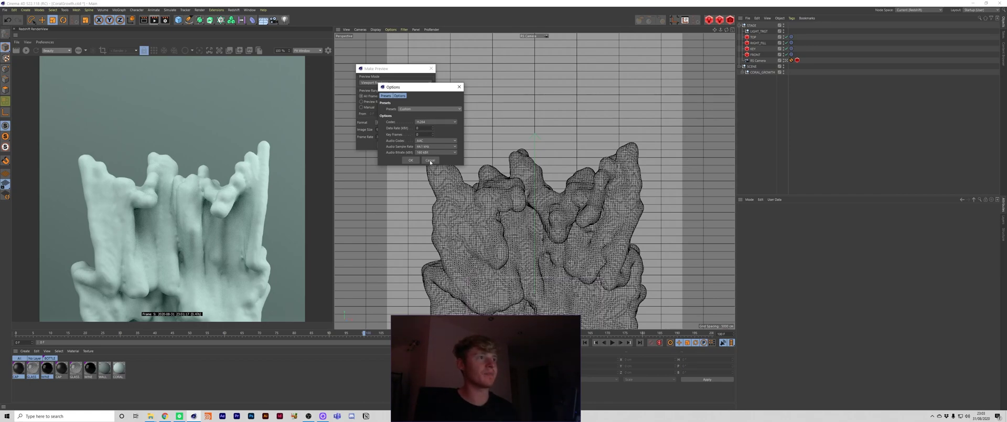
left_click(430, 160)
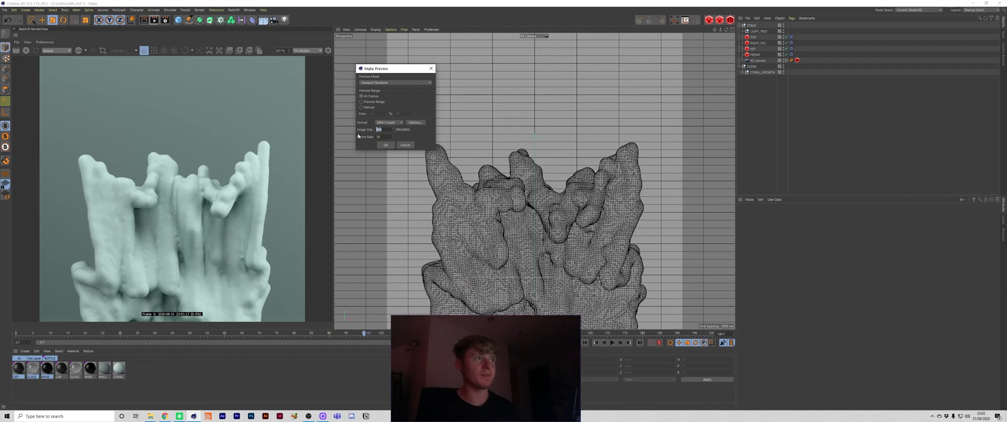
left_click(386, 130)
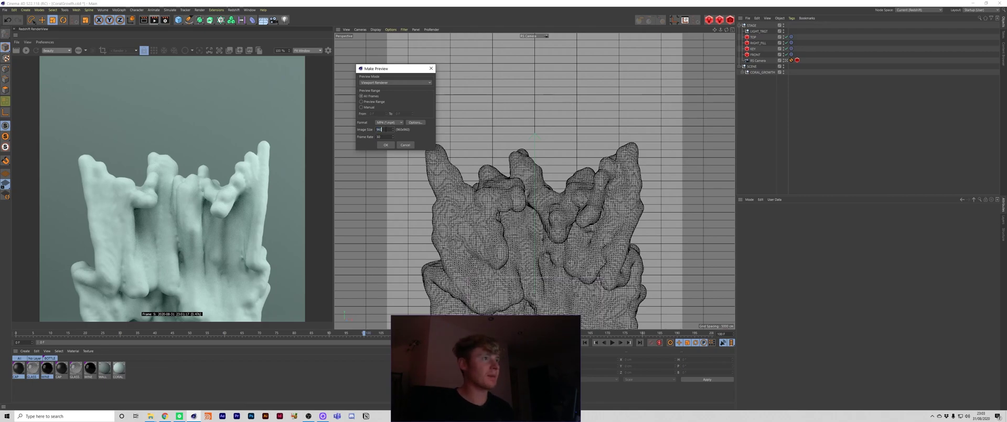
key("Tab")
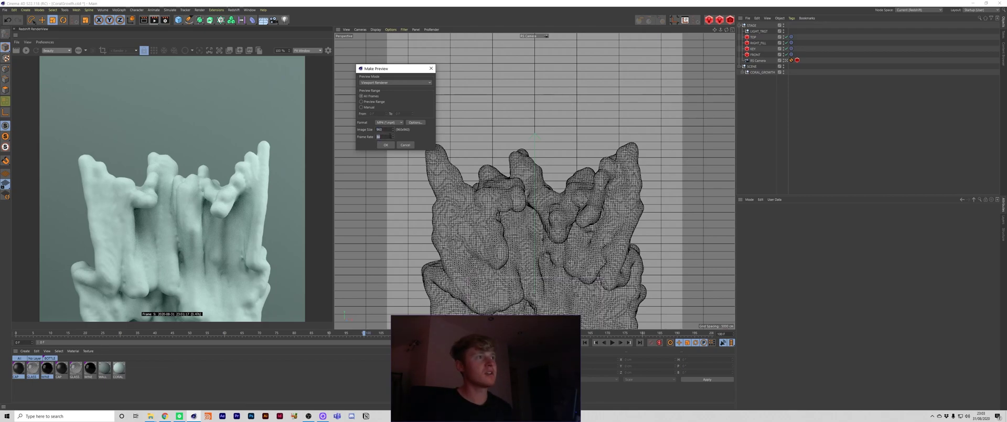
left_click(387, 145)
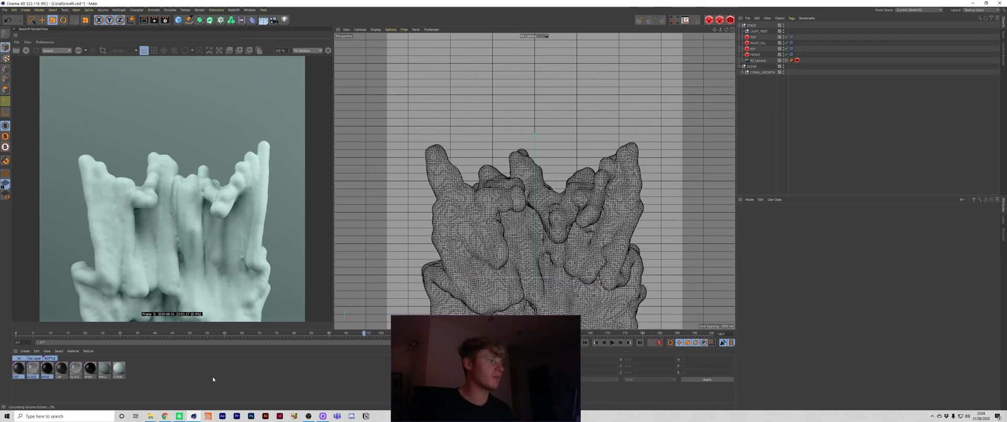
Step: Switch to the browser and view the softbody experiments post on the Instagram profile, closing it when done
left_click(166, 416)
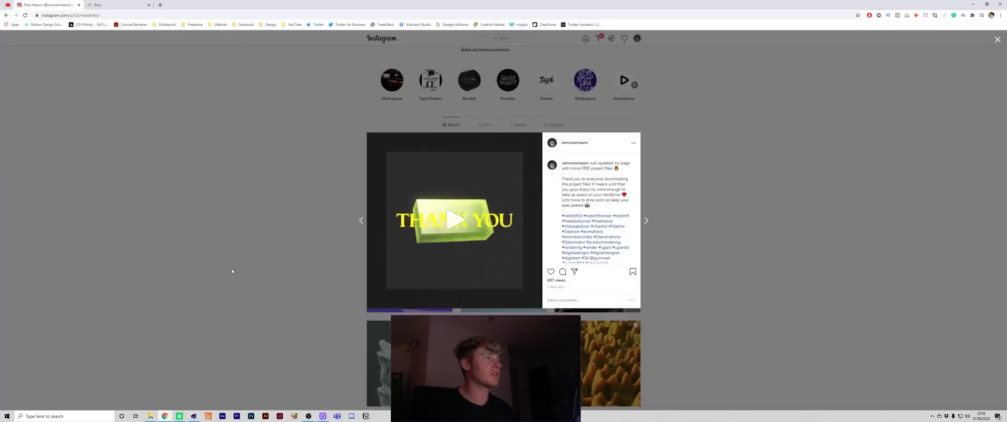
left_click(231, 270)
left_click(473, 230)
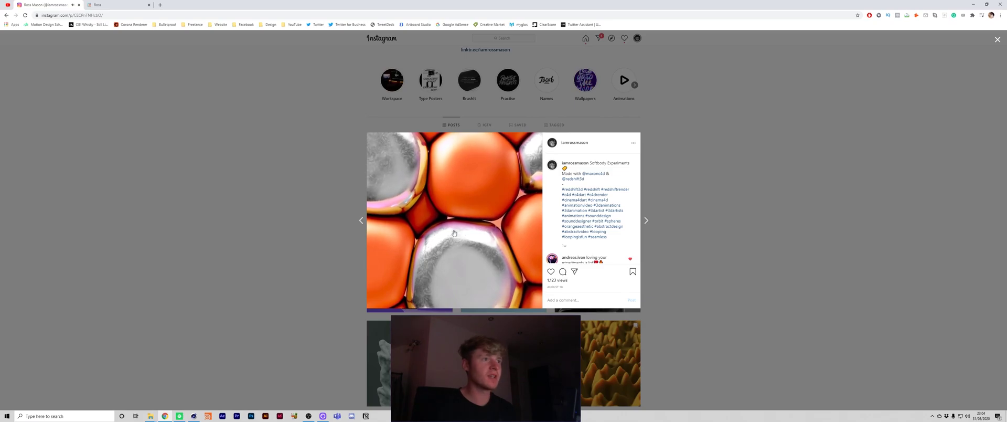
left_click(962, 76)
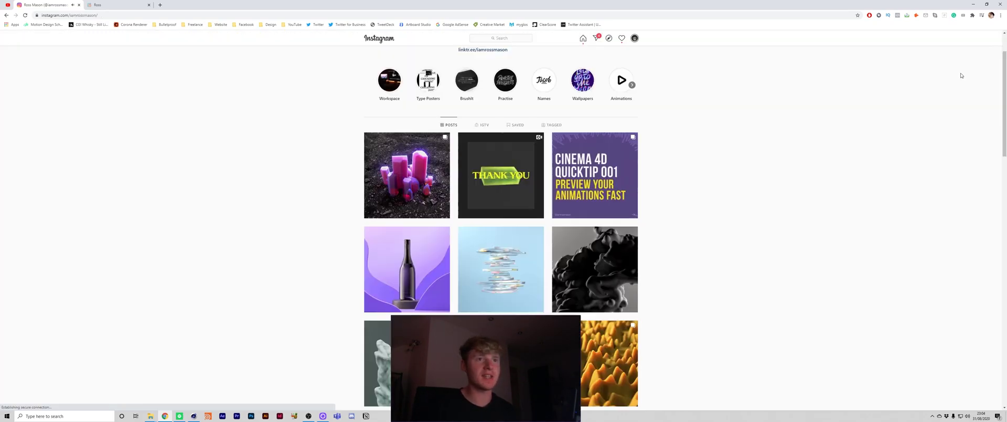
Step: Return from the browser to the Picture Viewer, clear the two older previews from its history and play the newest preview
left_click(999, 4)
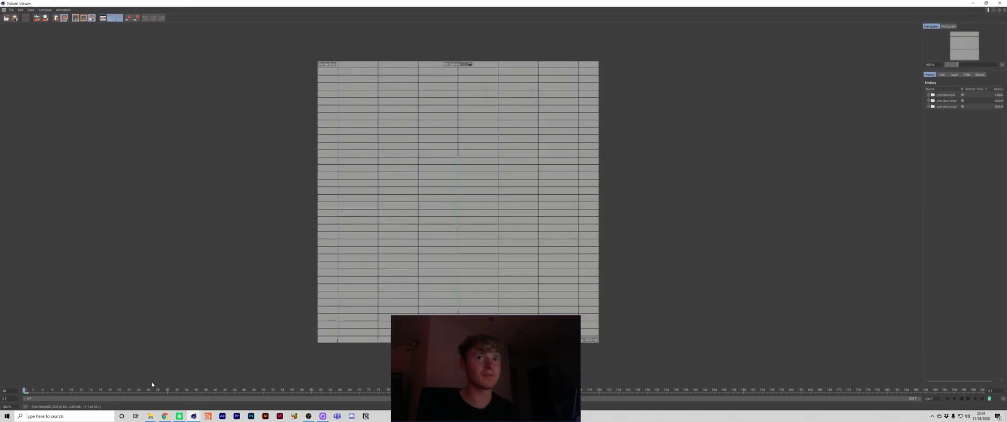
left_click(942, 101)
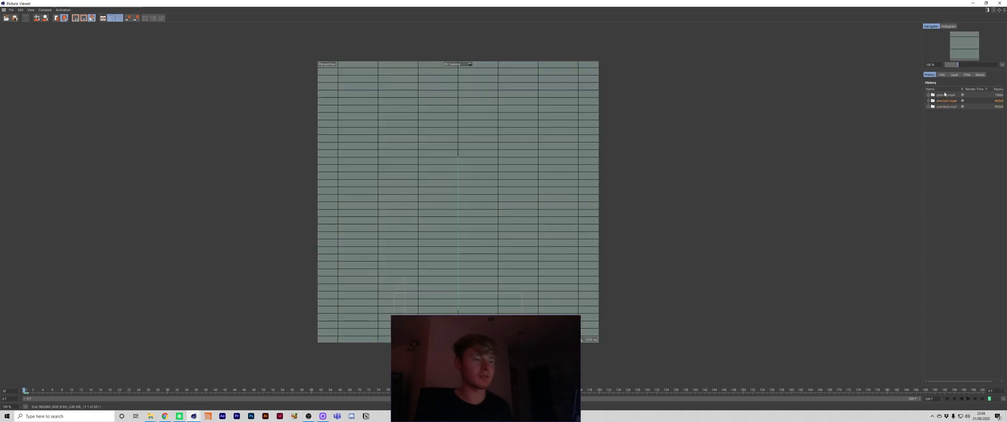
key("Delete")
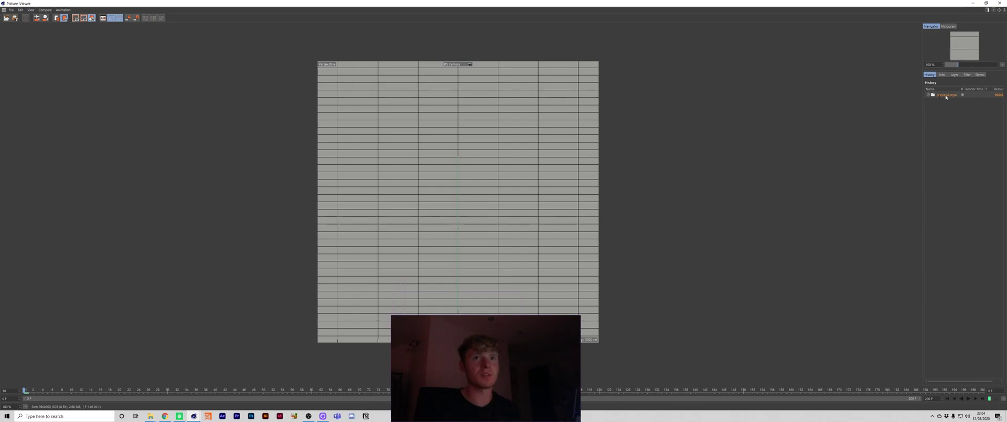
left_click(969, 399)
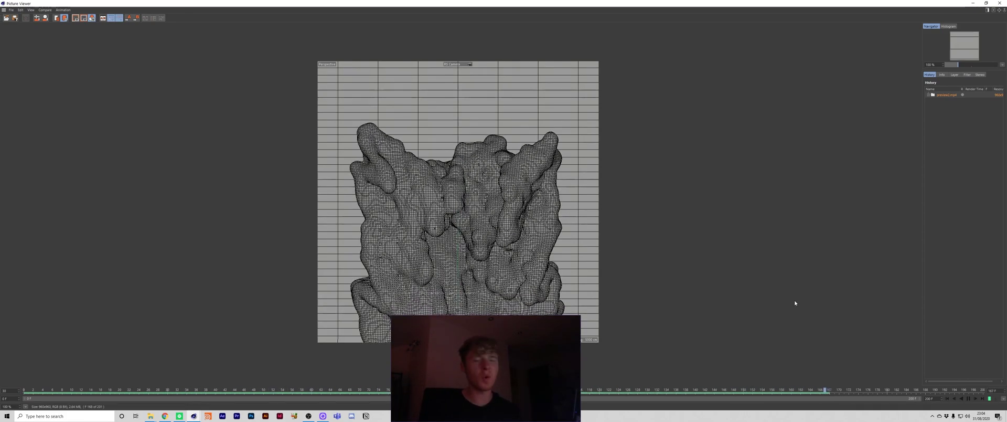
Step: Reveal the newest preview's video file in its folder in File Explorer
right_click(944, 96)
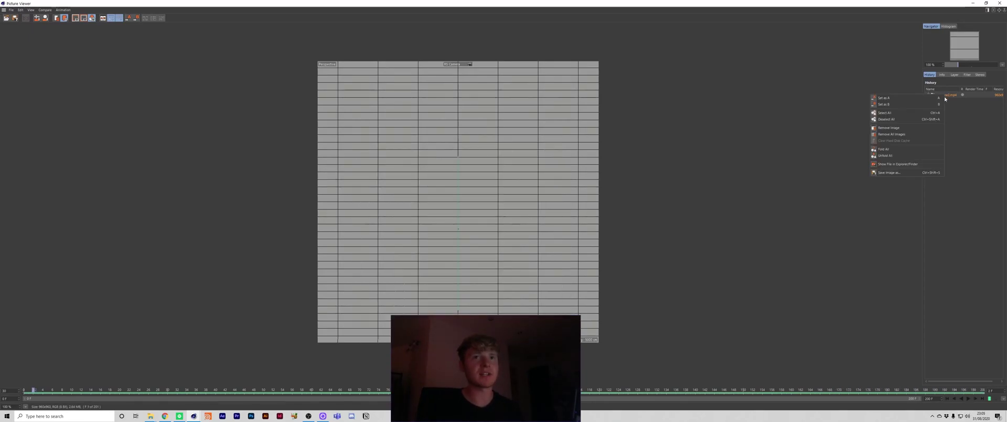
left_click(911, 165)
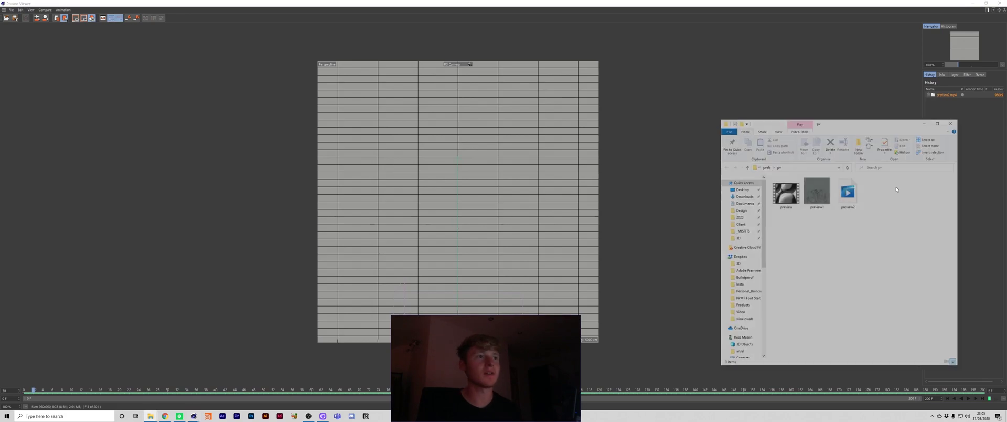
left_click_drag(868, 250, 771, 177)
left_click(894, 242)
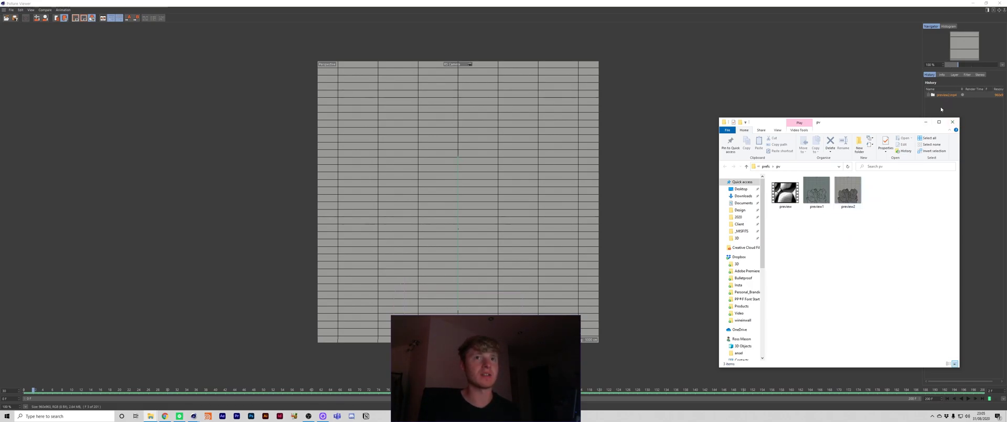
Step: Play the preview2 video from the folder, and close the player, the folder and the Picture Viewer to return to the scene
double_click(848, 191)
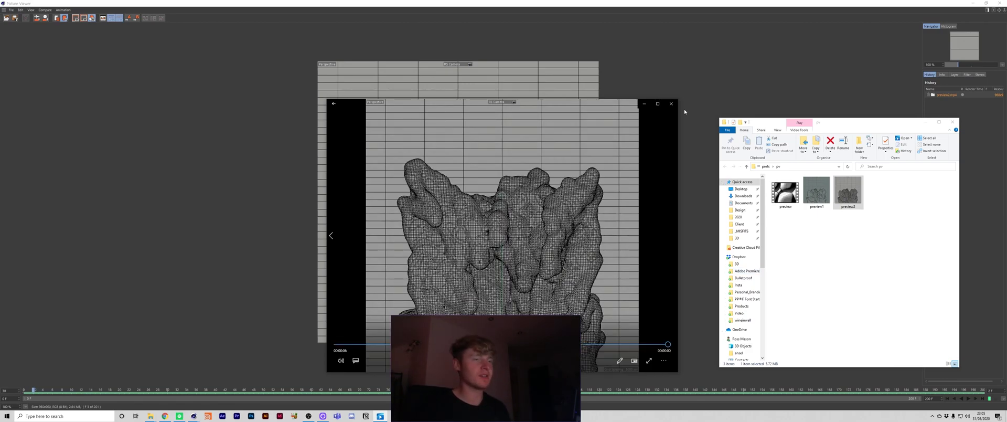
left_click(670, 103)
left_click(925, 122)
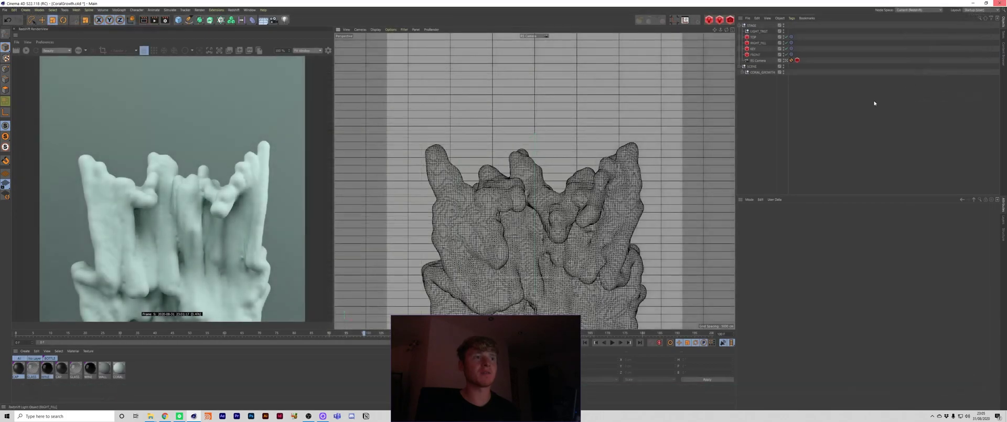
left_click(999, 3)
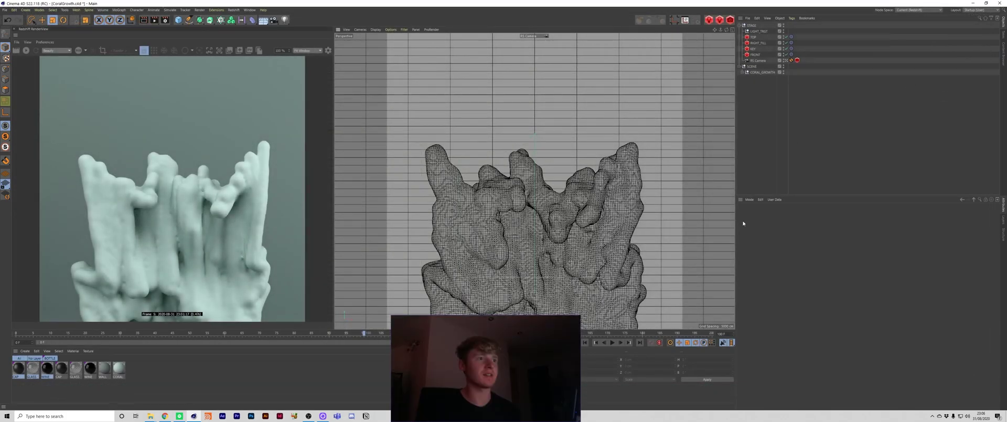